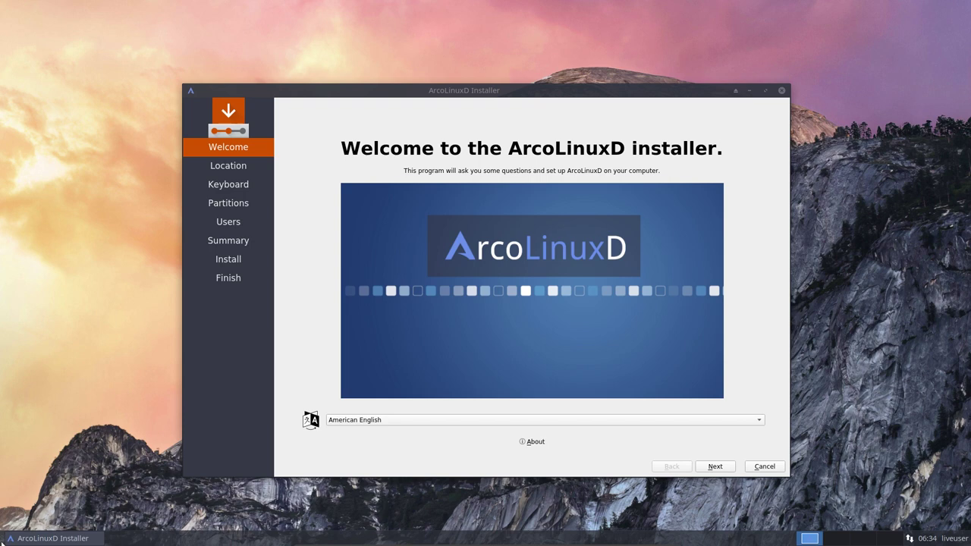
# Cancel the ArcoLinuxD installer that is open on its Welcome page
pyautogui.click(955, 539)
pyautogui.click(953, 416)
pyautogui.click(760, 471)
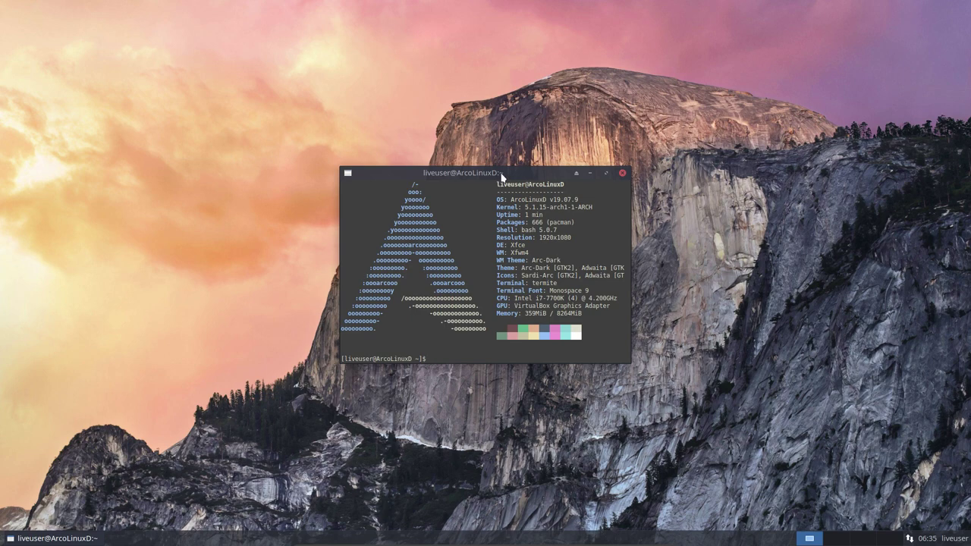
# Start the installer from the terminal by running pkexec calamares
pyautogui.moveTo(501, 174); pyautogui.dragTo(489, 166)
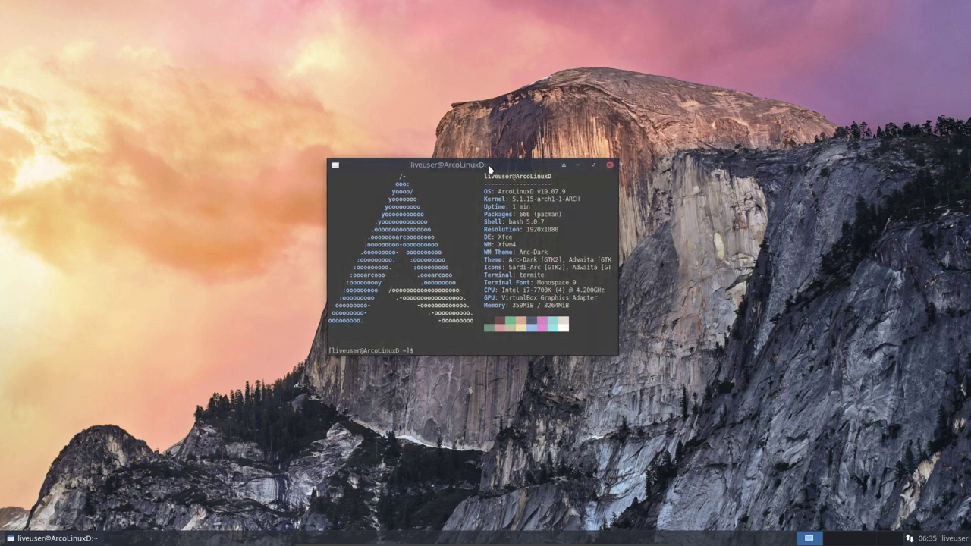
pyautogui.write('pkexec calamares')
pyautogui.press('Return')
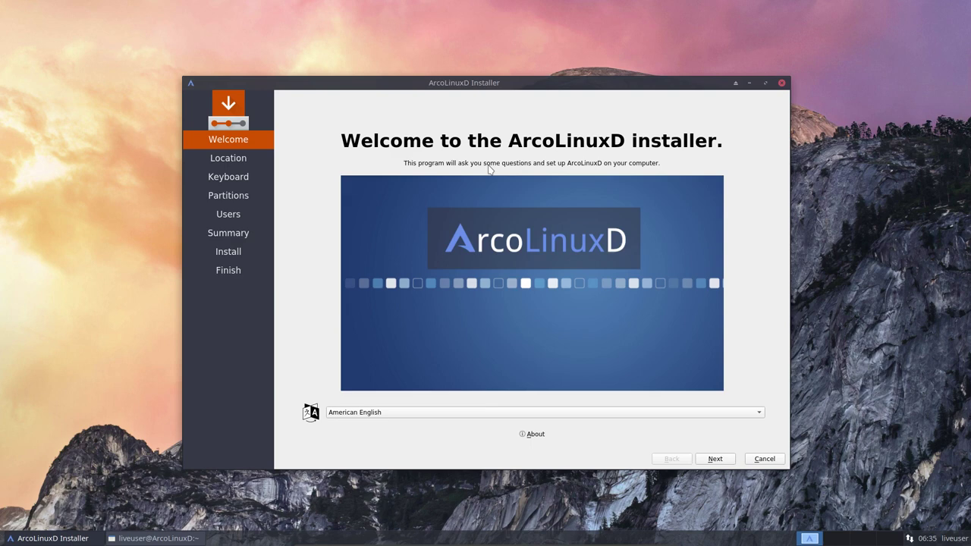
# Open a file manager window from the desktop and browse to the /etc/xdg/autostart folder
pyautogui.rightClick(104, 164)
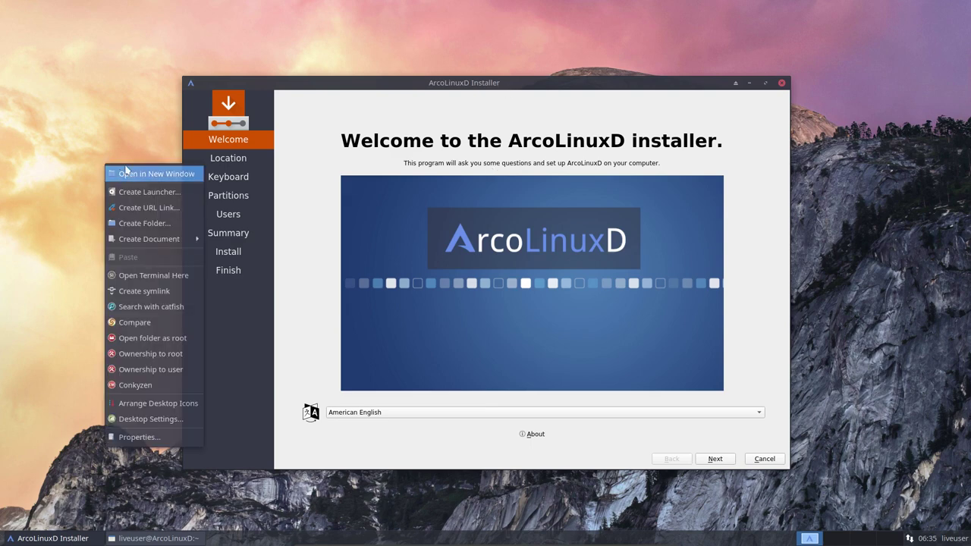
pyautogui.click(89, 106)
pyautogui.rightClick(89, 105)
pyautogui.click(120, 117)
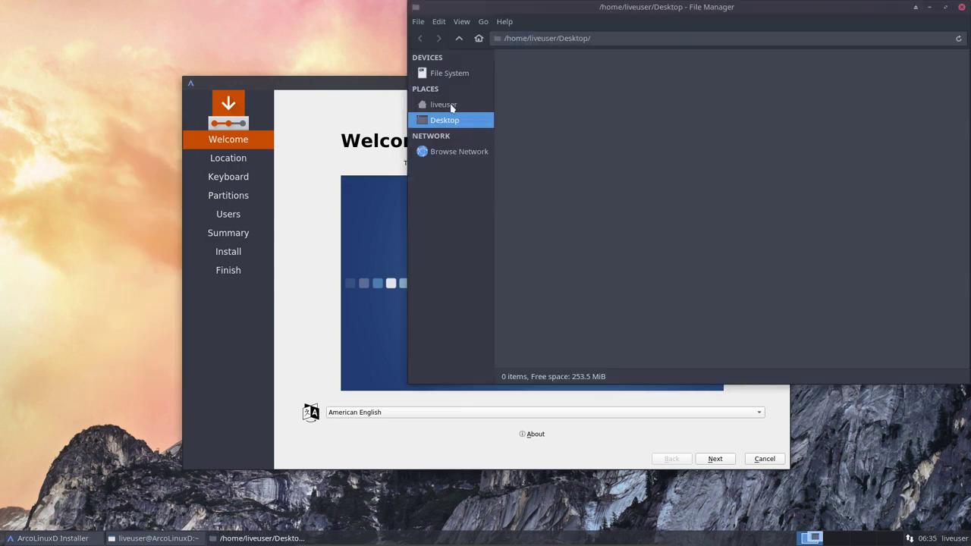
pyautogui.click(450, 73)
pyautogui.doubleClick(599, 68)
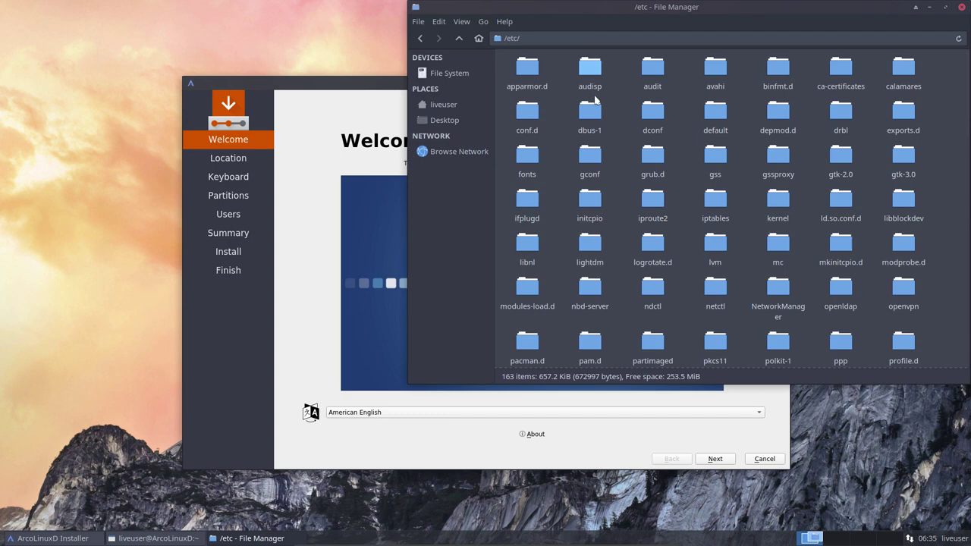
pyautogui.write('xd')
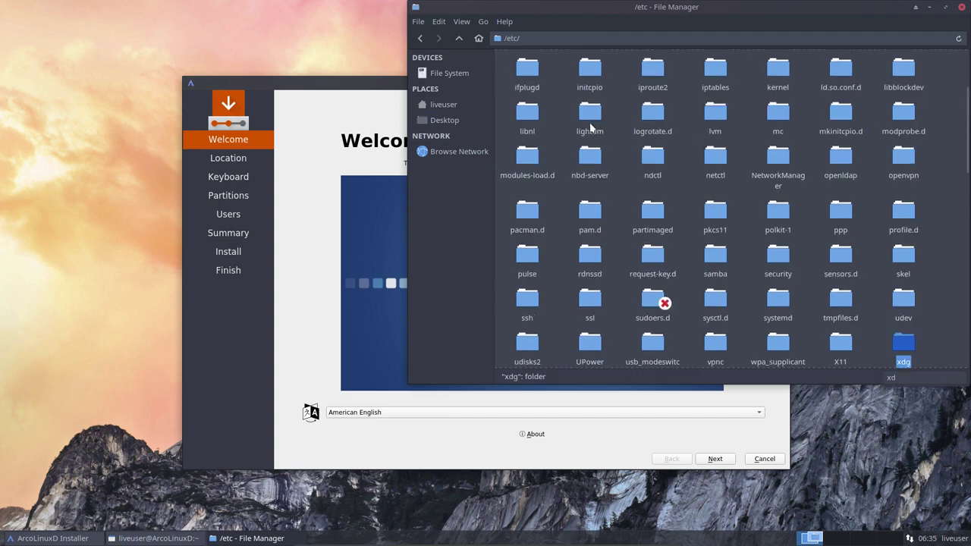
pyautogui.doubleClick(900, 350)
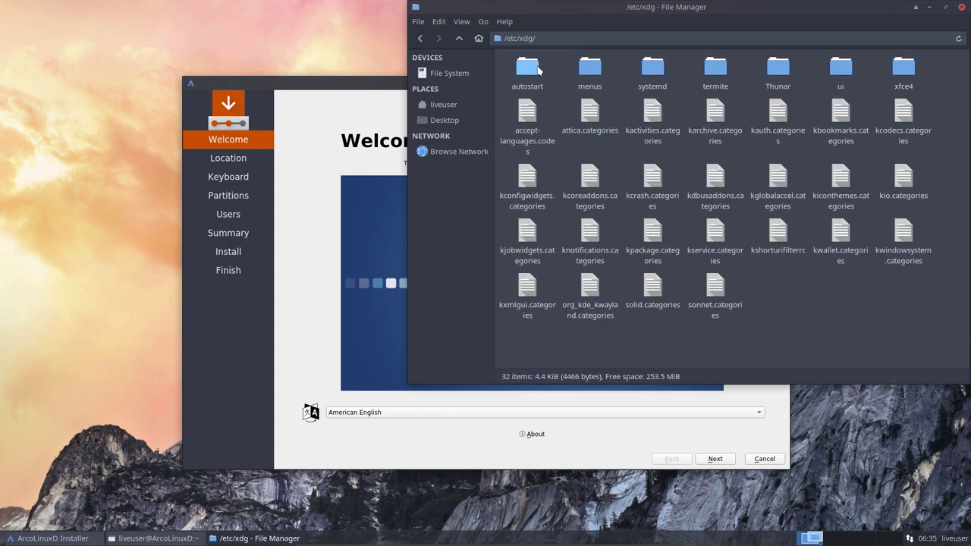
pyautogui.doubleClick(538, 70)
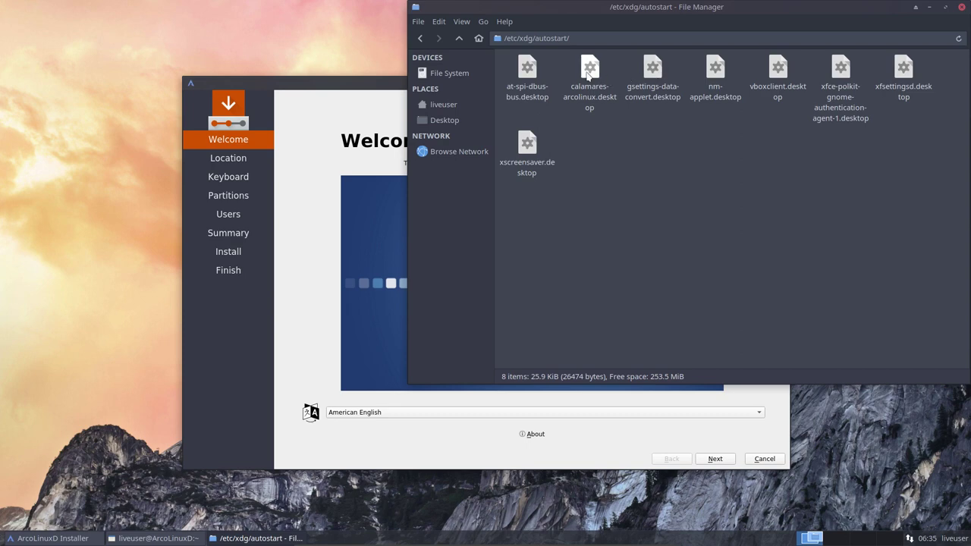
# Try to launch the installer from calamares-arcolinux.desktop while the earlier instance is still open
pyautogui.click(589, 73)
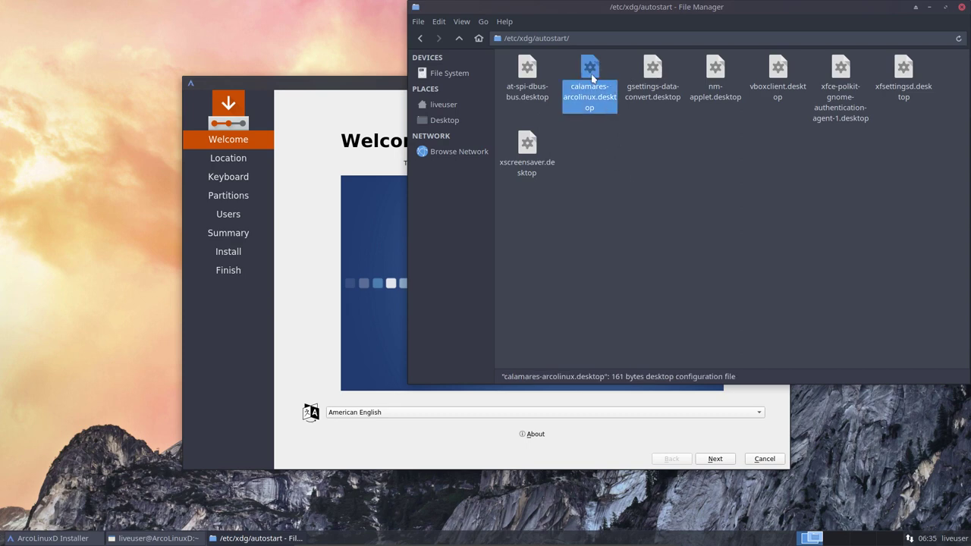
pyautogui.doubleClick(592, 76)
pyautogui.click(628, 260)
pyautogui.click(619, 445)
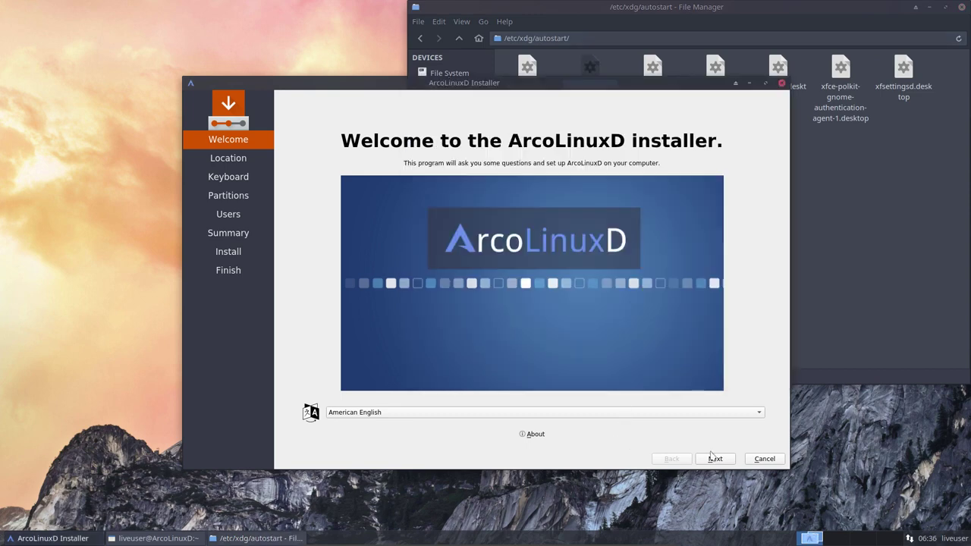
# Quit the installer and move the terminal window clear of the file manager
pyautogui.click(758, 460)
pyautogui.click(524, 277)
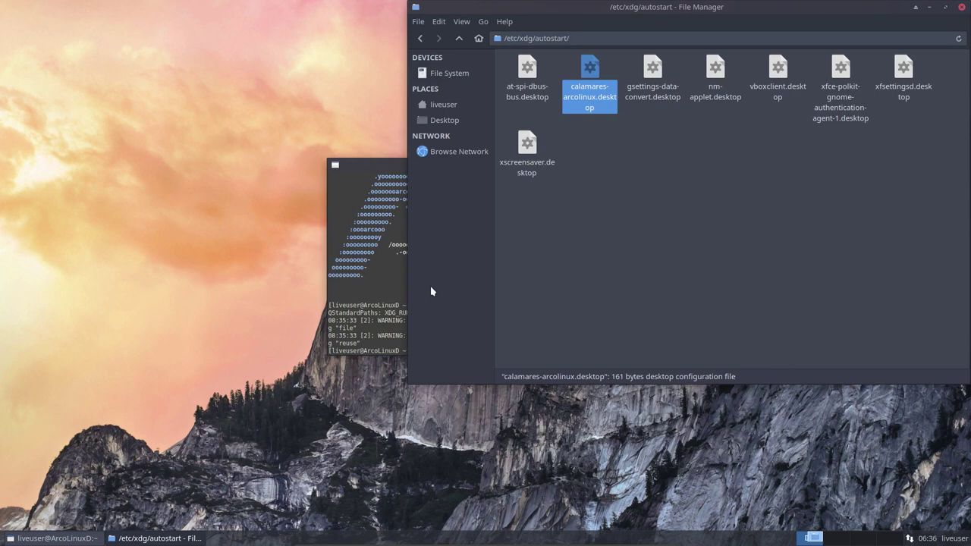
pyautogui.moveTo(392, 162); pyautogui.dragTo(181, 188)
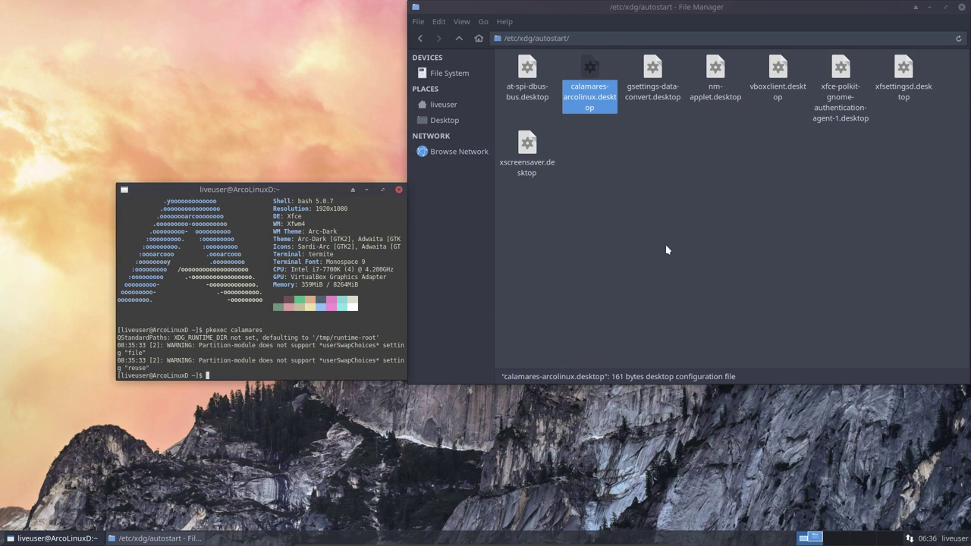
# Launch the untrusted calamares-arcolinux.desktop file anyway, and quit the installer it starts
pyautogui.doubleClick(593, 69)
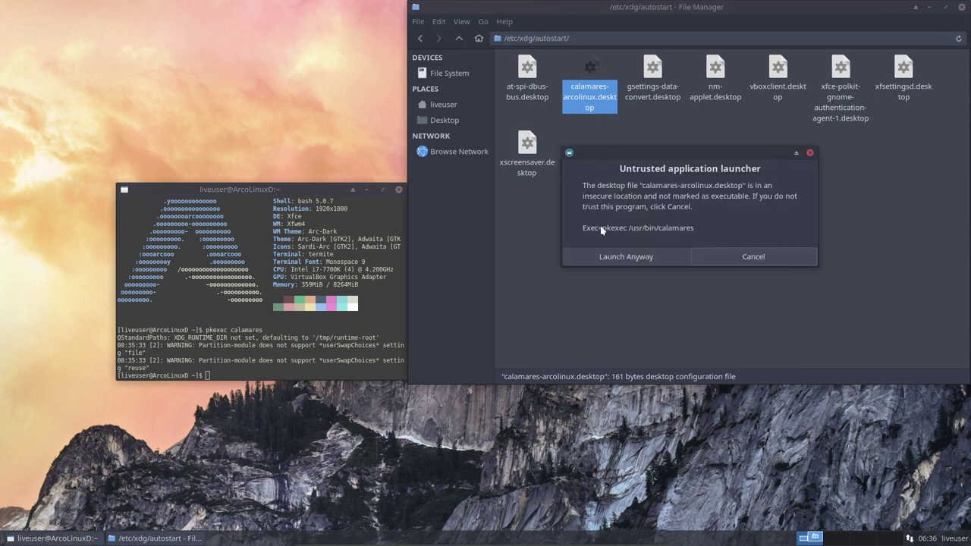
pyautogui.click(613, 258)
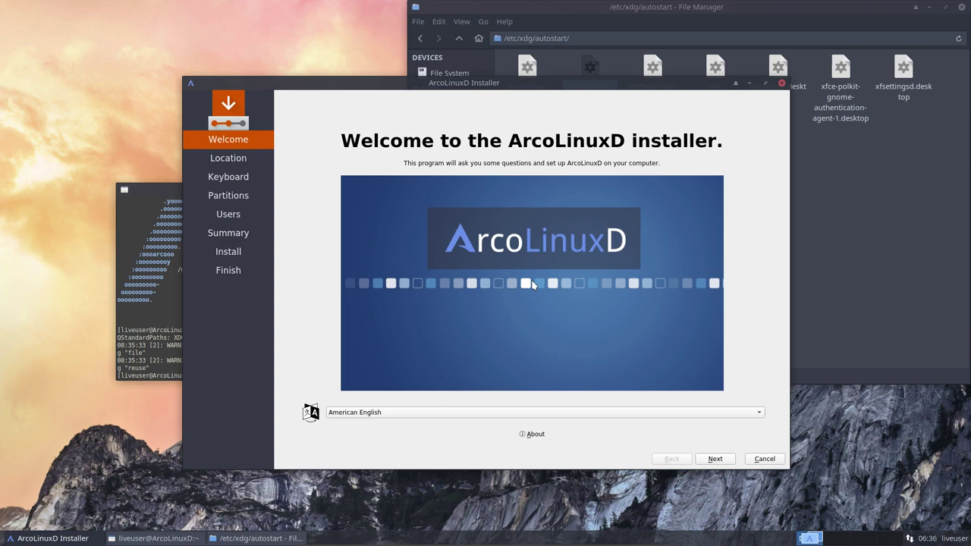
pyautogui.click(763, 459)
pyautogui.click(530, 277)
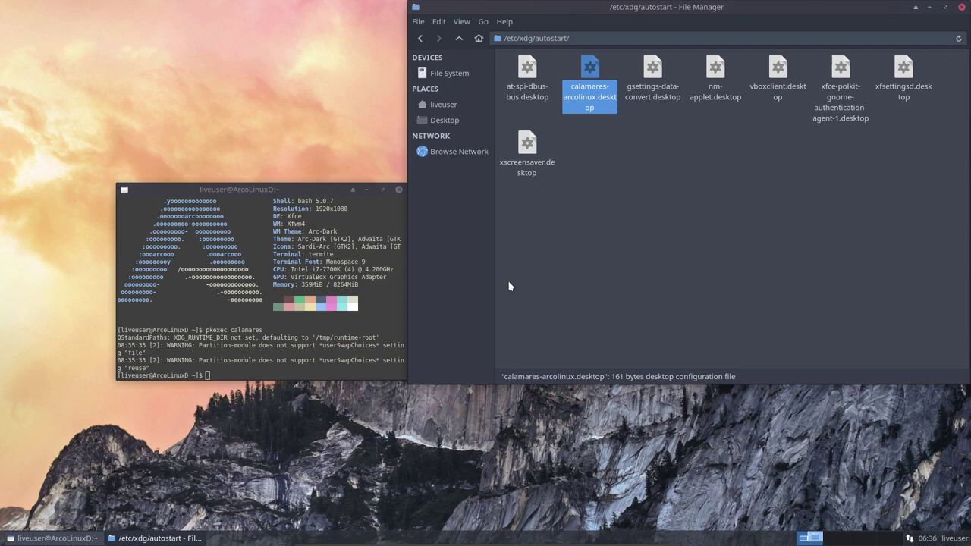
# Run pkexec calamares -d in the terminal and bring its debug log in front of the installer window
pyautogui.click(289, 368)
pyautogui.press('Up')
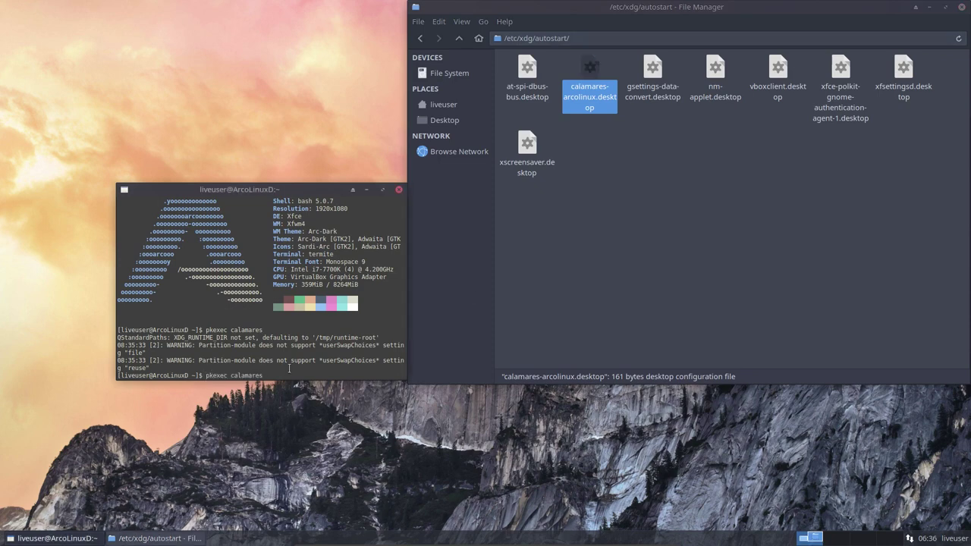
pyautogui.write('-d')
pyautogui.press('Return')
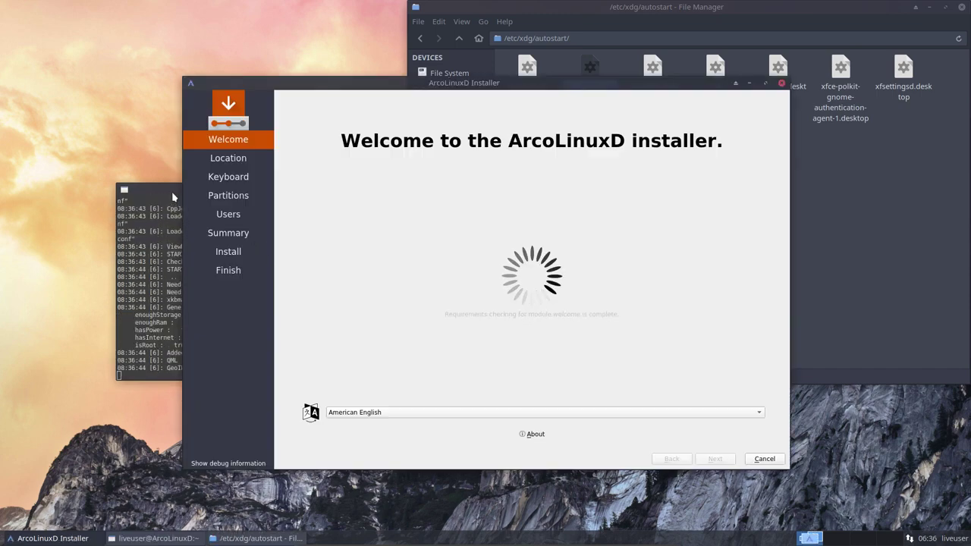
pyautogui.moveTo(171, 196); pyautogui.dragTo(77, 119)
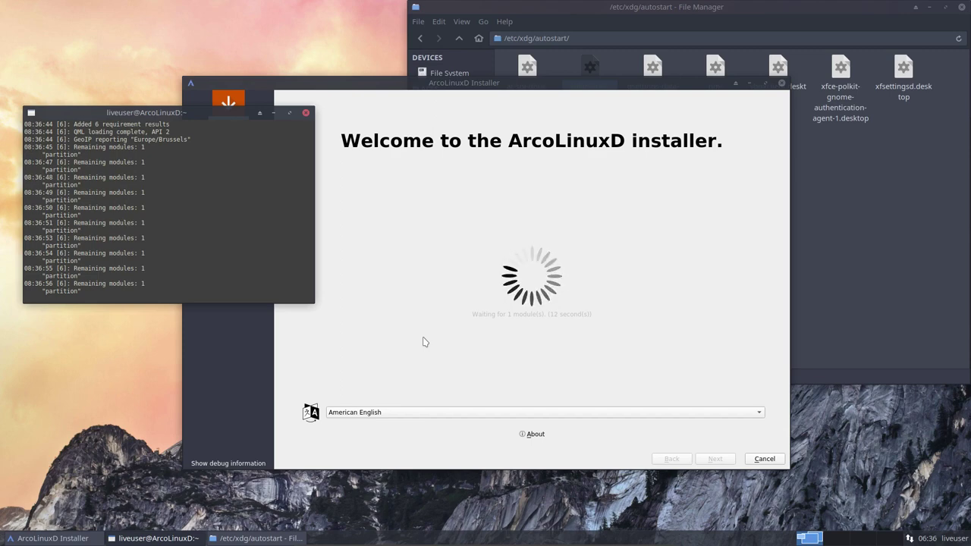
# Force-kill the waiting installer window and rerun pkexec calamares -d in the terminal
pyautogui.hotkey('ctrl', 'alt', 'Escape')
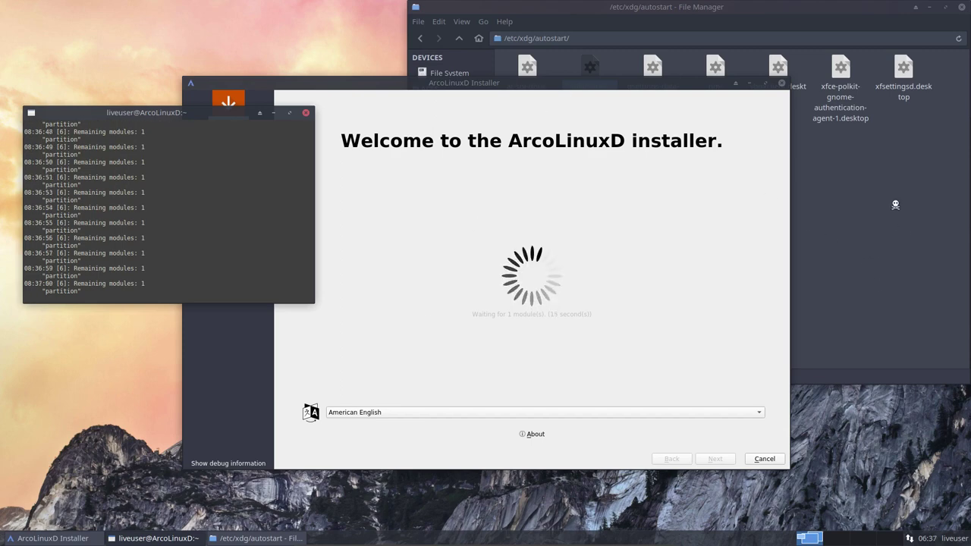
pyautogui.click(694, 255)
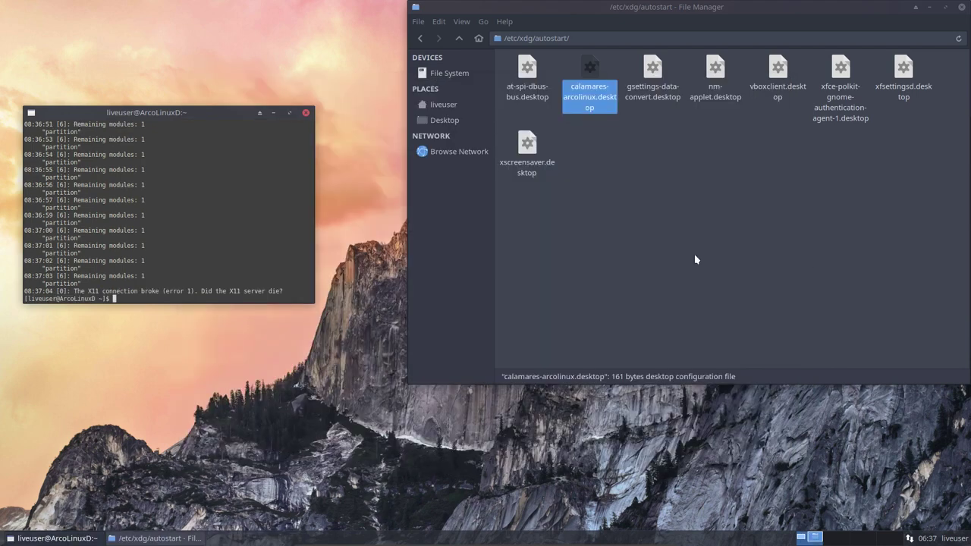
pyautogui.moveTo(205, 288); pyautogui.dragTo(279, 291)
pyautogui.click(209, 296)
pyautogui.press('Up')
pyautogui.press('Return')
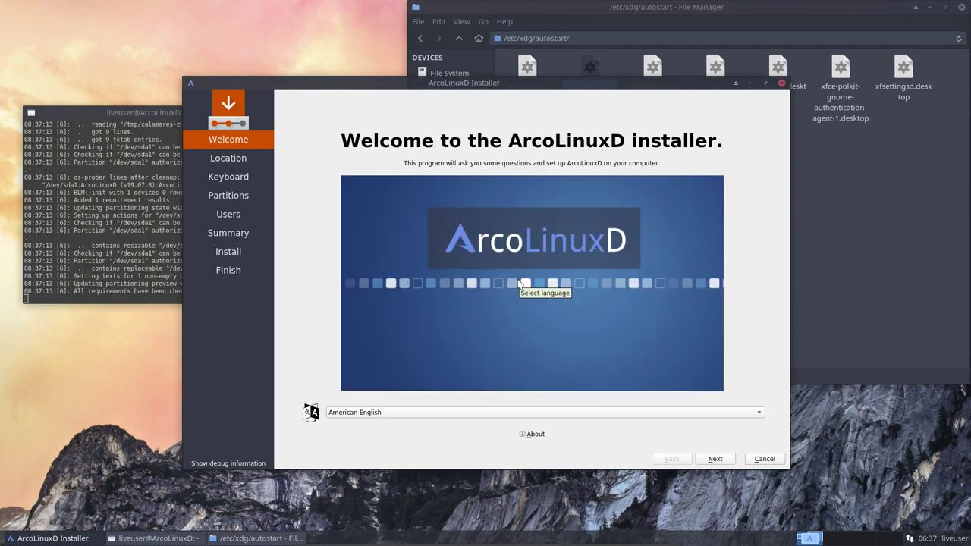
# Advance to the Location page and try several time zones on the world map, ending with Europe, Amsterdam
pyautogui.click(716, 459)
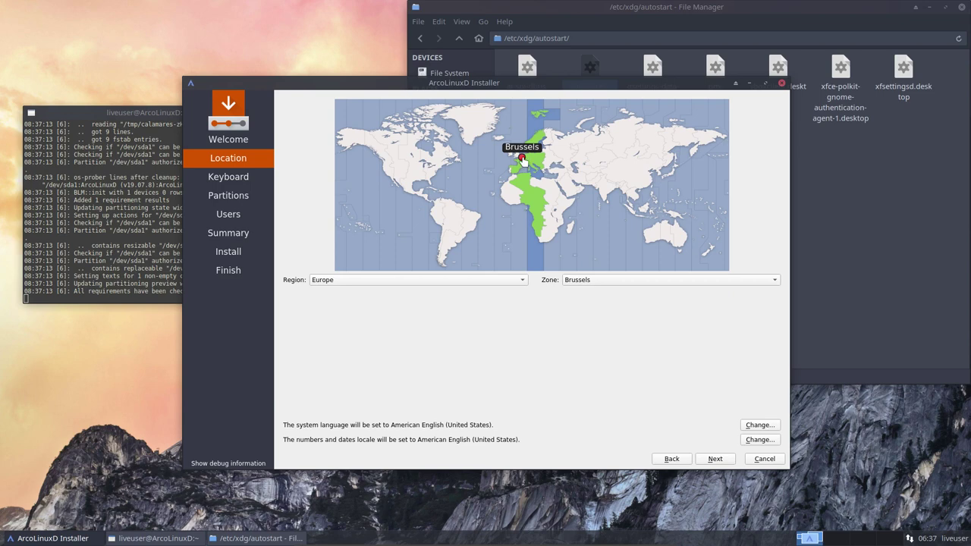
pyautogui.click(423, 157)
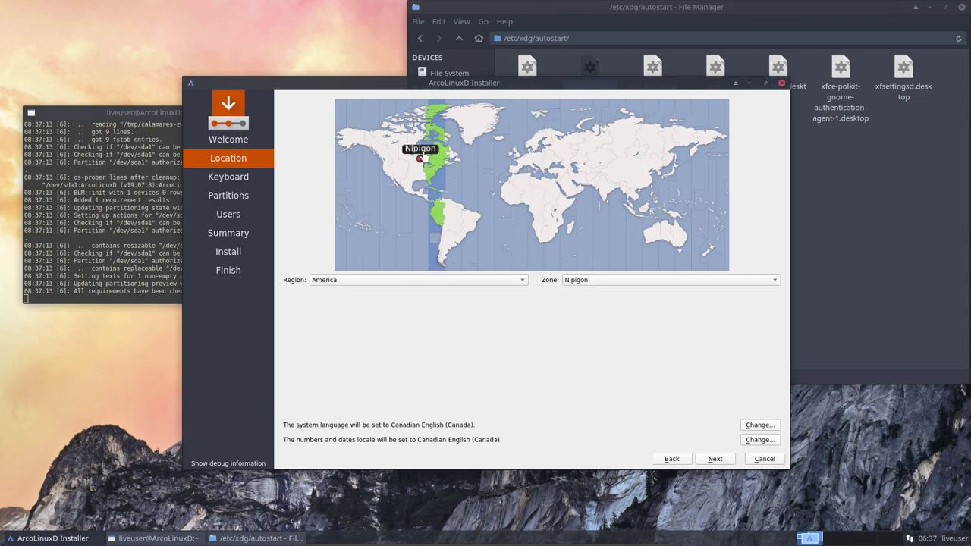
pyautogui.click(396, 158)
pyautogui.click(613, 155)
pyautogui.click(524, 161)
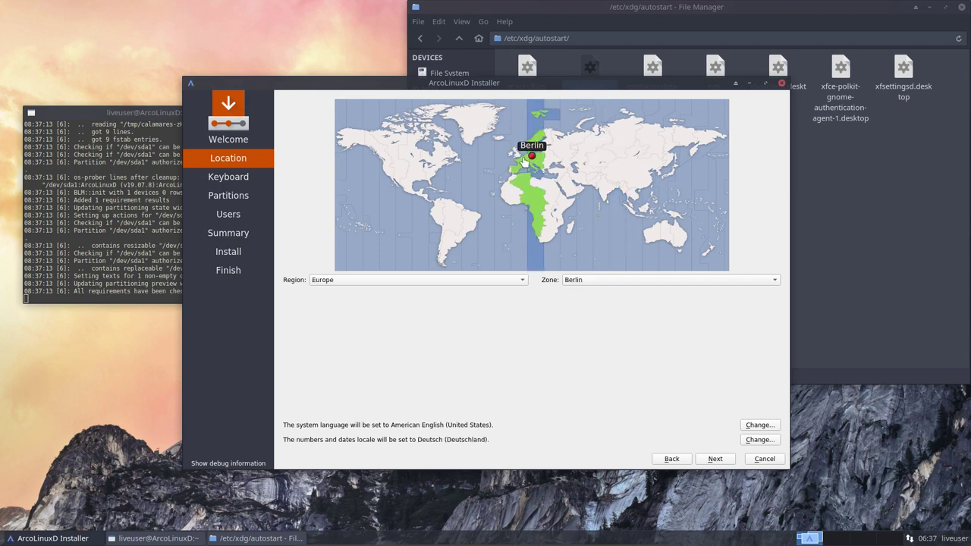
pyautogui.click(524, 161)
pyautogui.click(521, 156)
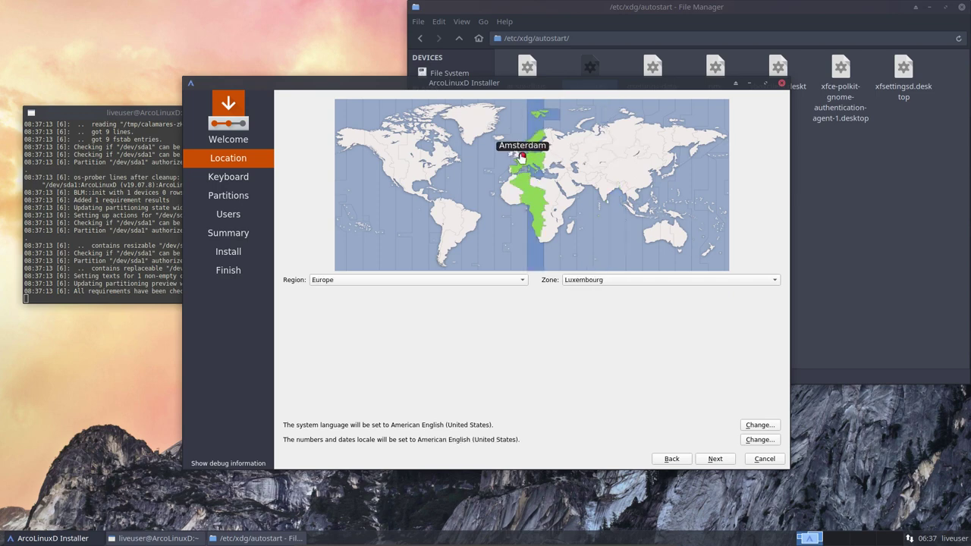
# Cancel the installation, confirm quitting, and return to the terminal with the debug log
pyautogui.click(763, 461)
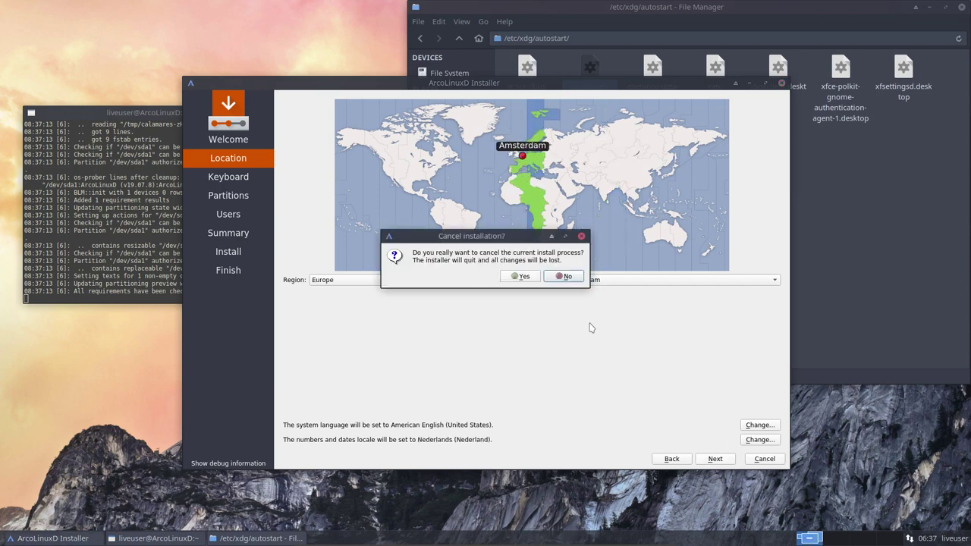
pyautogui.click(531, 278)
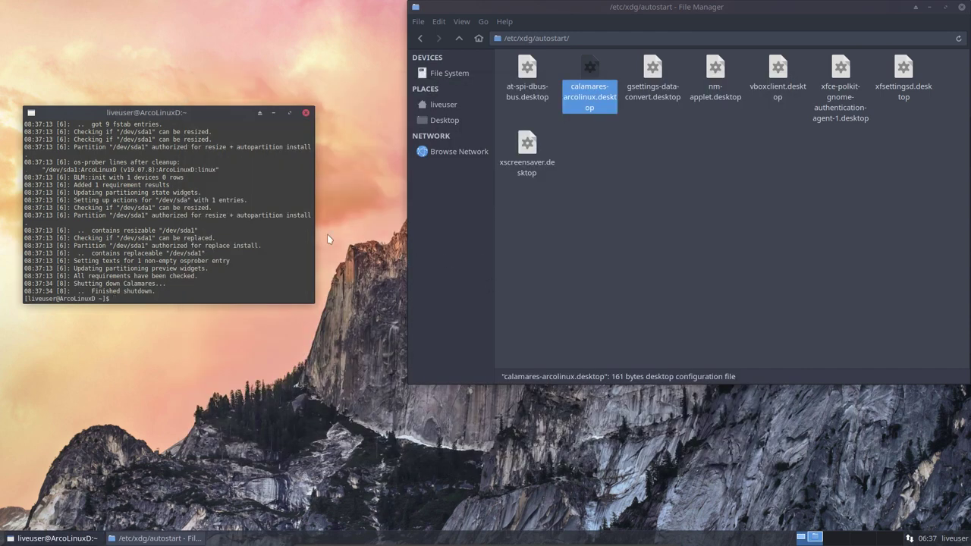
pyautogui.click(303, 147)
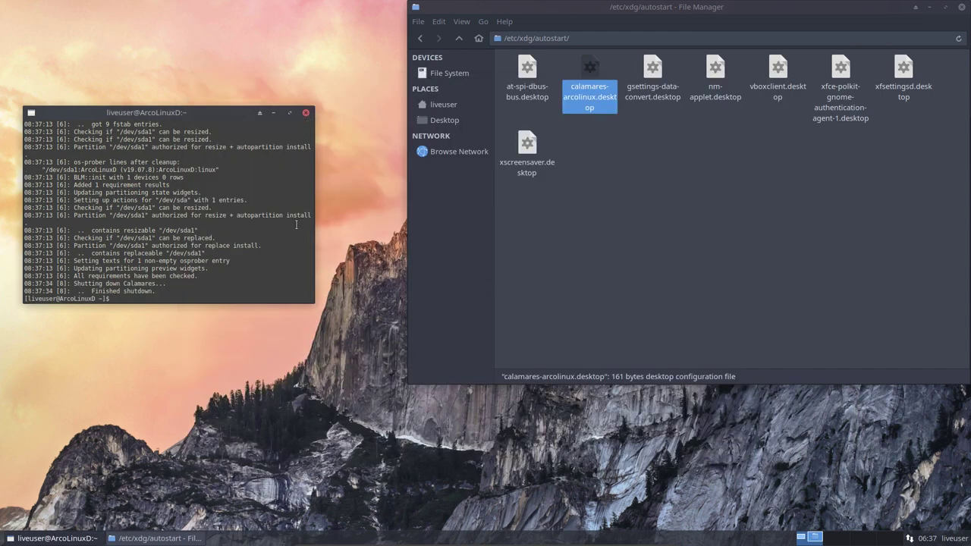